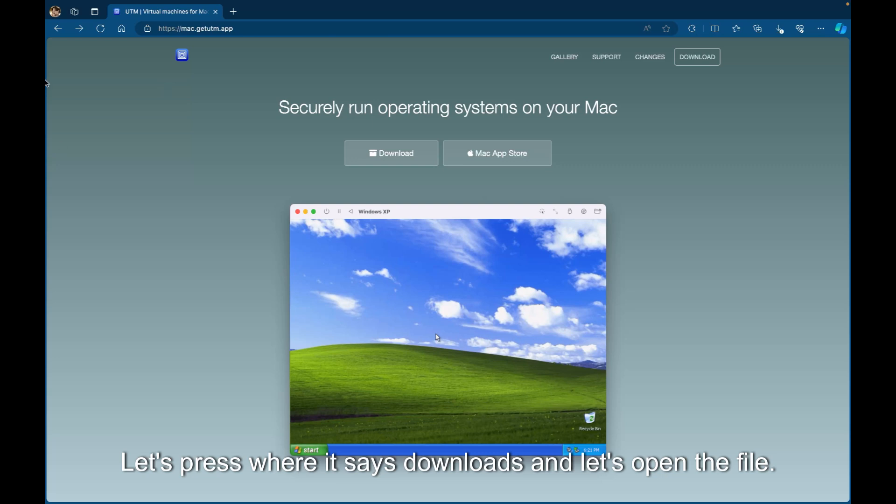
Step: Switch to the mounted UTM disk image in Finder and try to move UTM.app toward the Applications folder
mouse_move(237, 21)
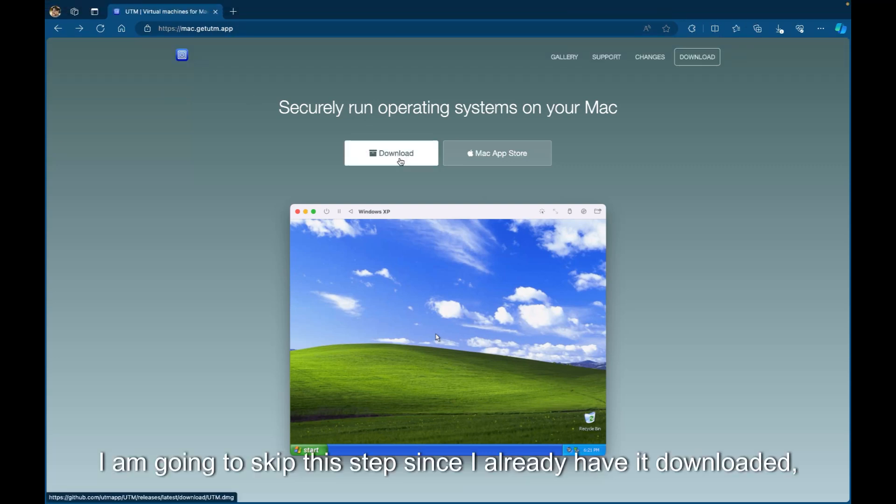
key(ctrl+Left)
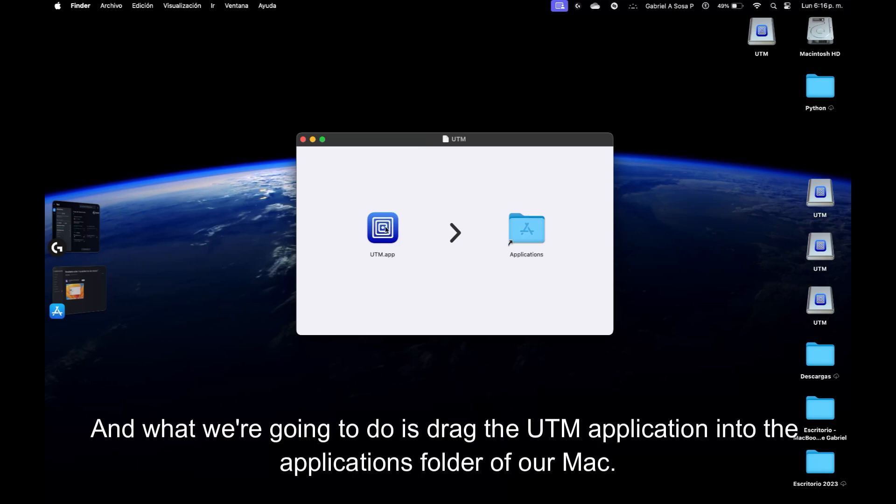
drag(386, 230, 409, 231)
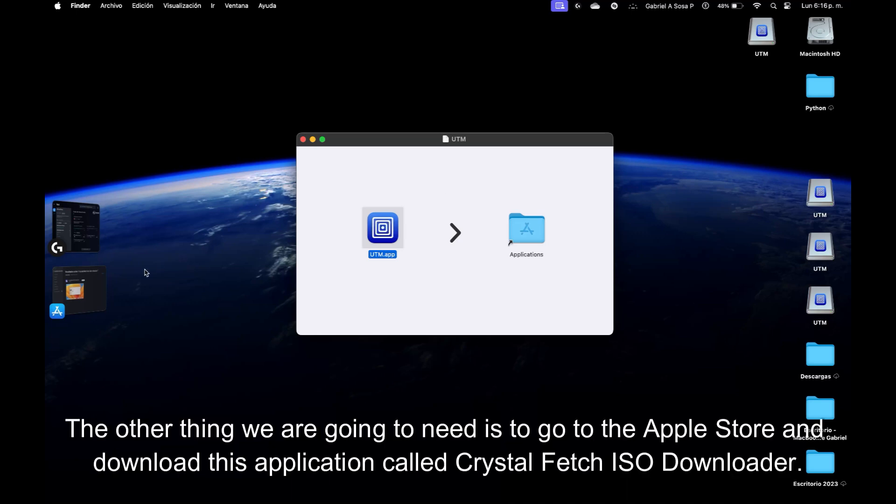
Step: Switch to the App Store and launch CrystalFetch ISO Downloader, moving its window slightly higher on the screen
click(79, 289)
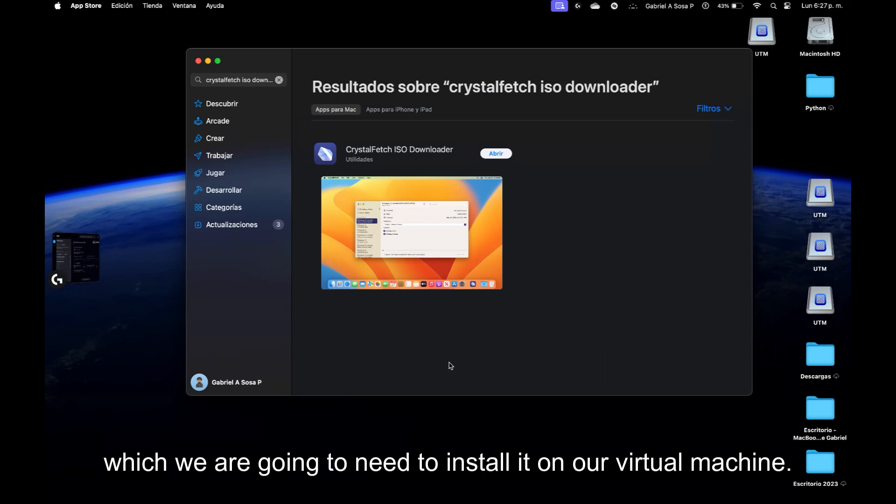
click(496, 154)
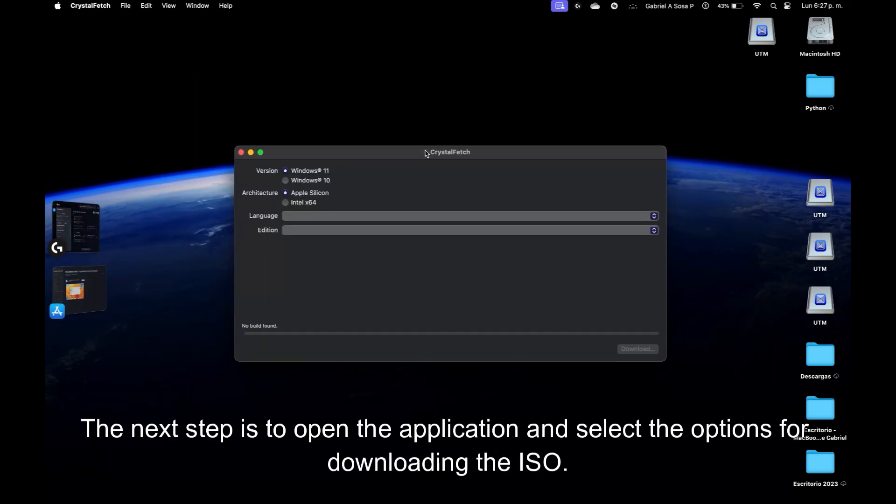
drag(426, 153, 443, 127)
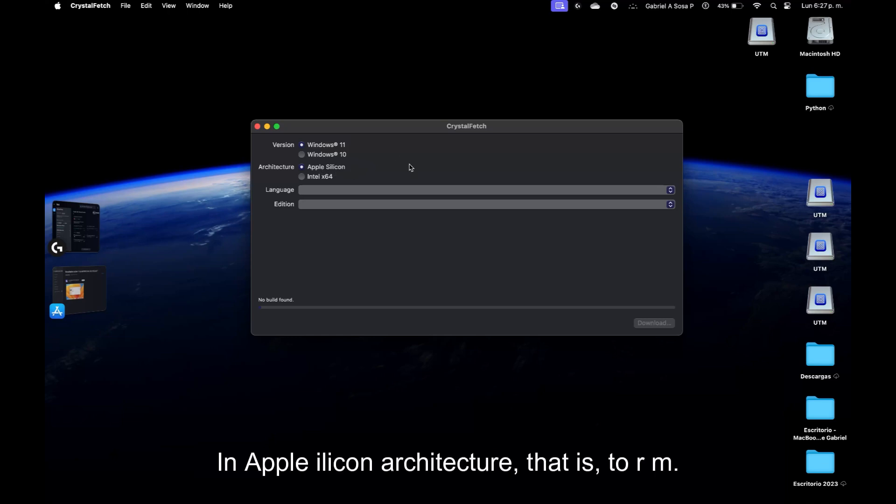
Step: Set the language of the Windows 11 Apple Silicon ISO to Spanish (Mexico)
click(329, 190)
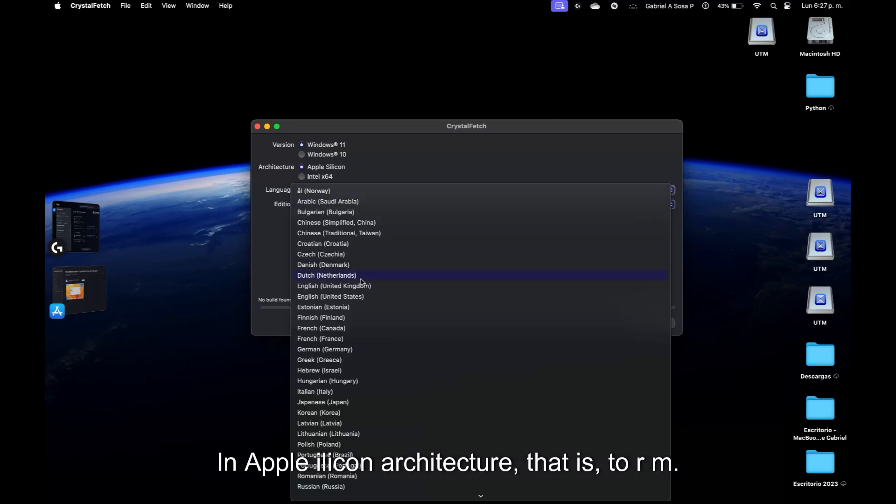
text(sp)
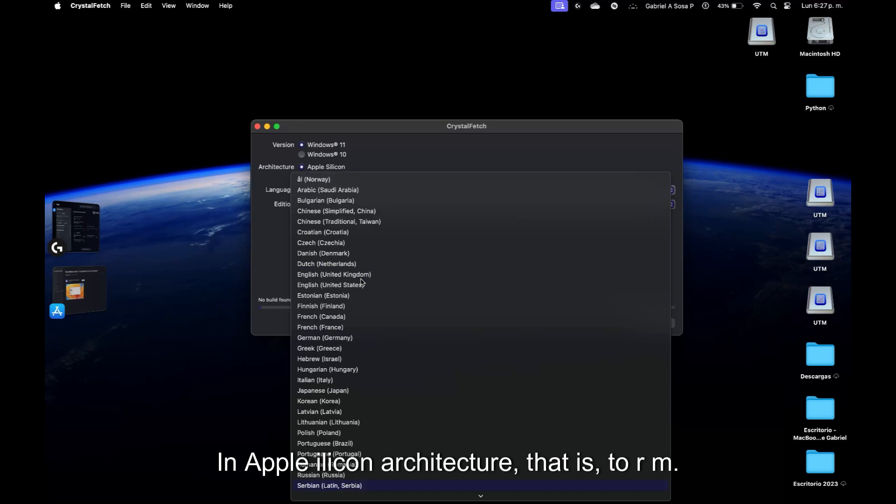
key(Return)
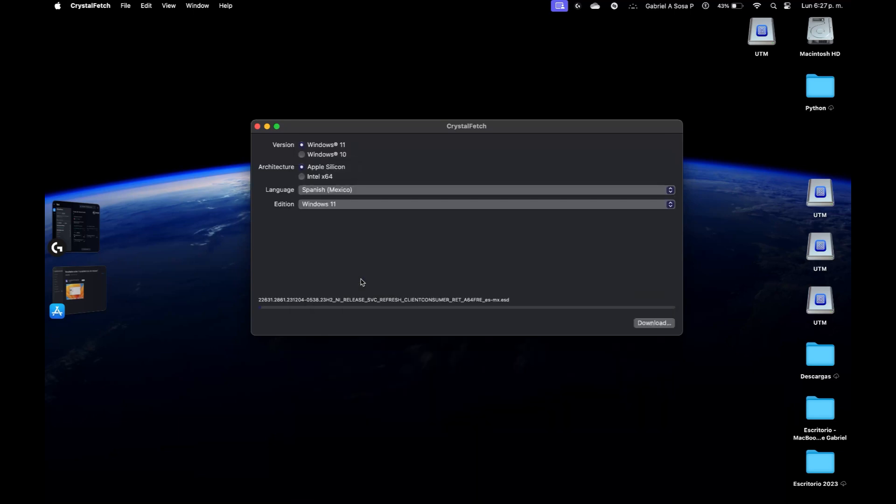
Step: Download the Windows 11 ISO, accept the Microsoft licence terms, and save the file in the Downloads folder
click(645, 324)
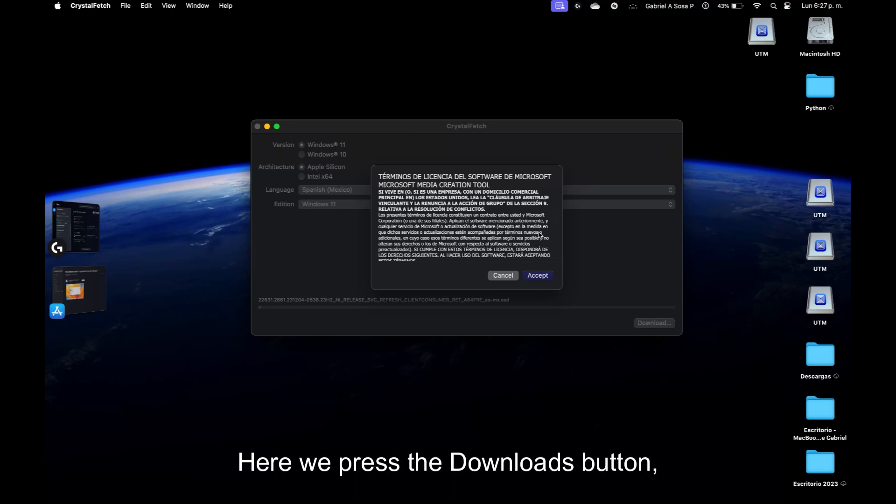
scroll(540, 235, down, 10)
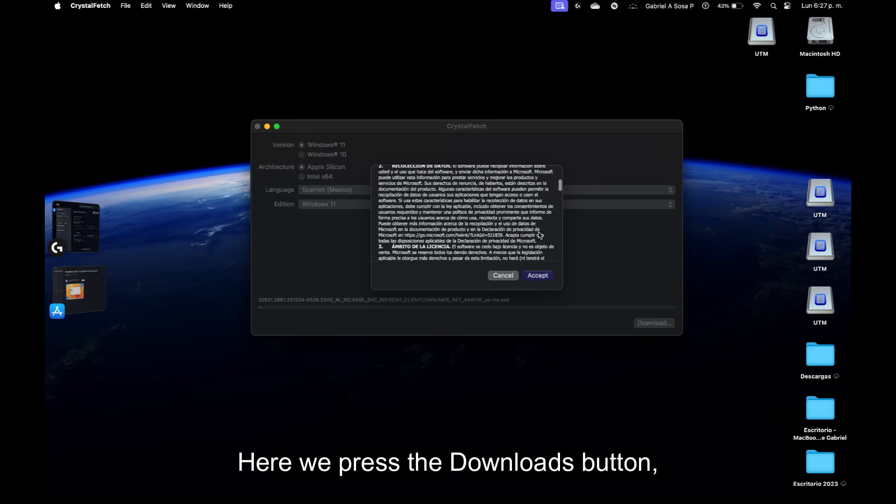
click(537, 276)
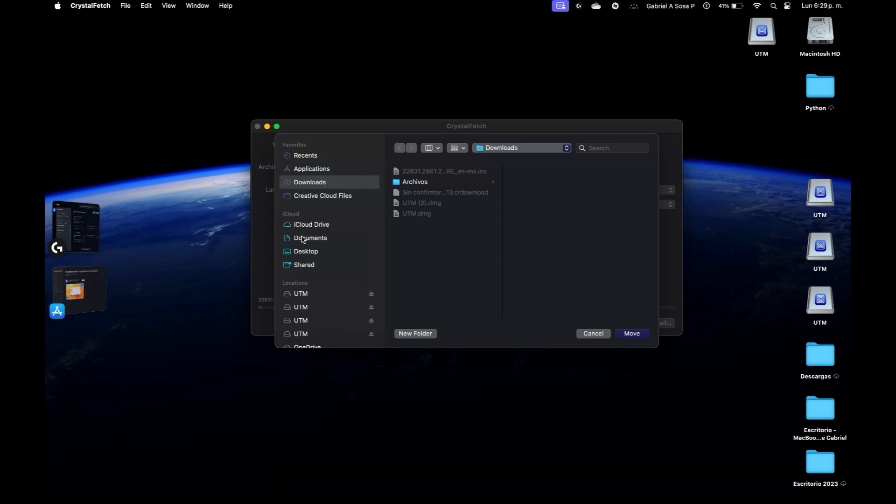
click(633, 336)
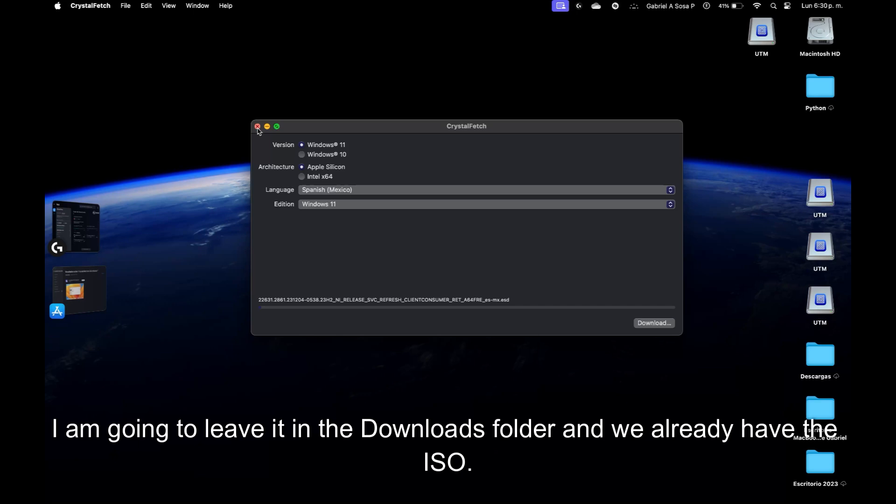
Step: Find UTM.app with the system search and launch it, moving its window higher on the screen
key(super+space)
text(utm)
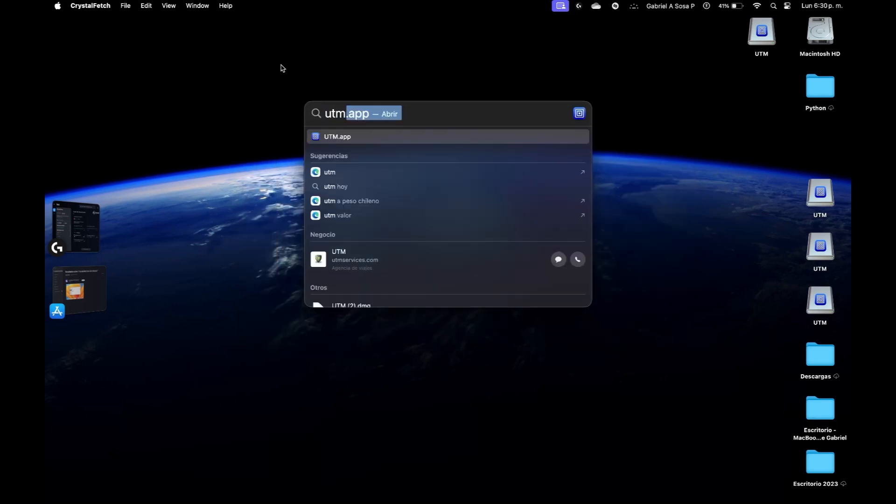
click(334, 139)
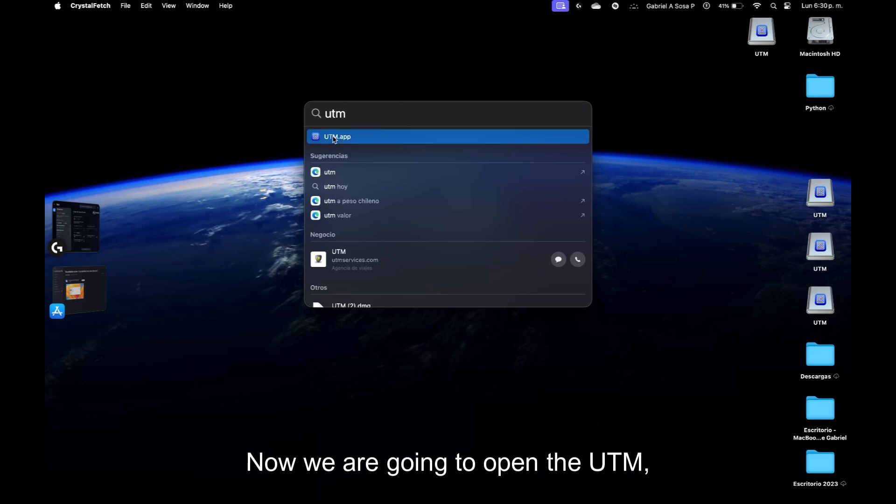
drag(425, 123, 431, 85)
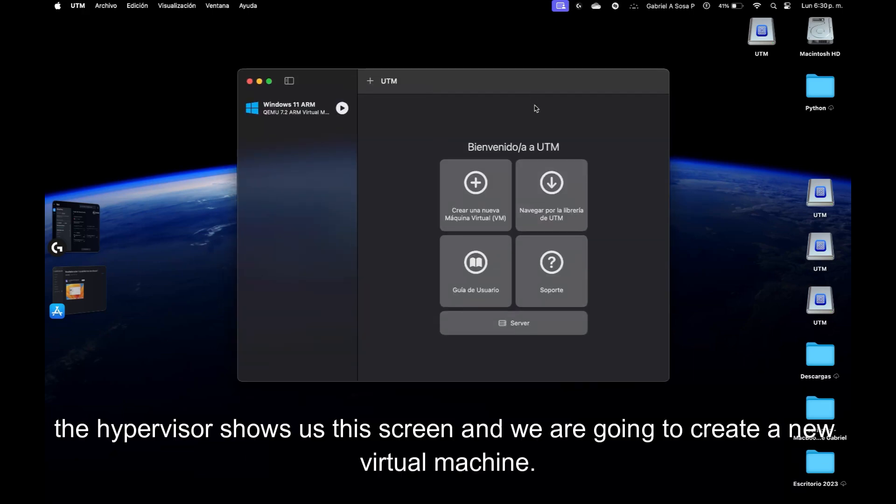
Step: Begin a new virtual machine using virtualization, with Windows as the preconfigured operating system
click(479, 194)
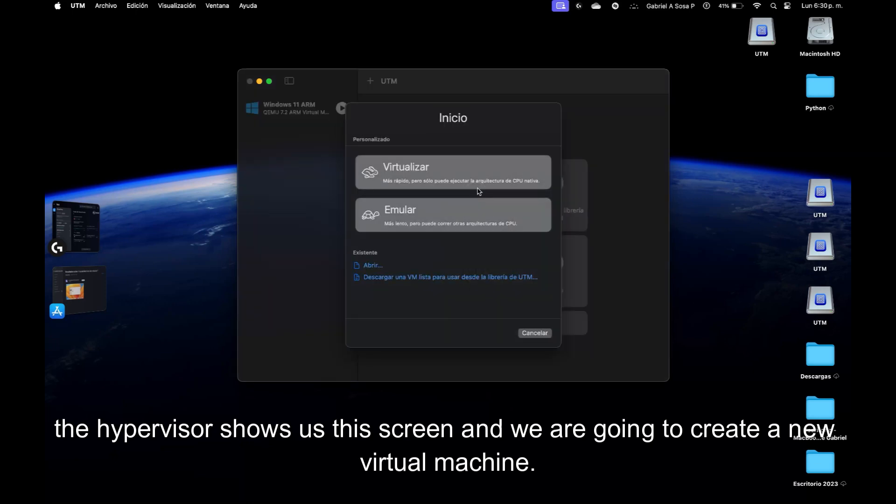
click(418, 173)
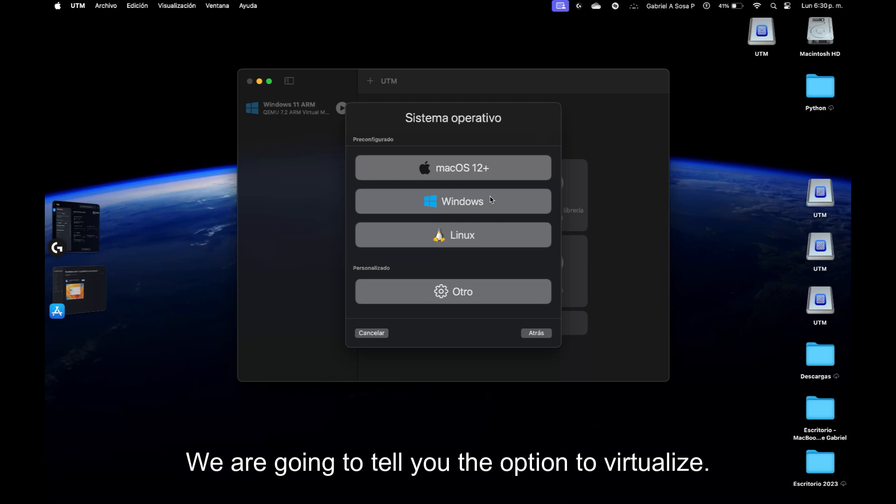
click(474, 209)
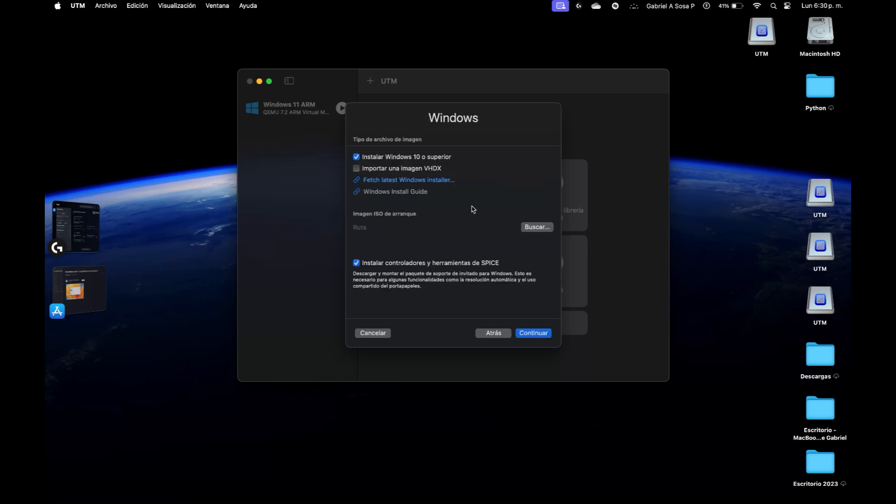
Step: Use the "es-mx 1.iso" file from Descargas as the boot ISO, keeping the SPICE drivers and tools option enabled
click(537, 227)
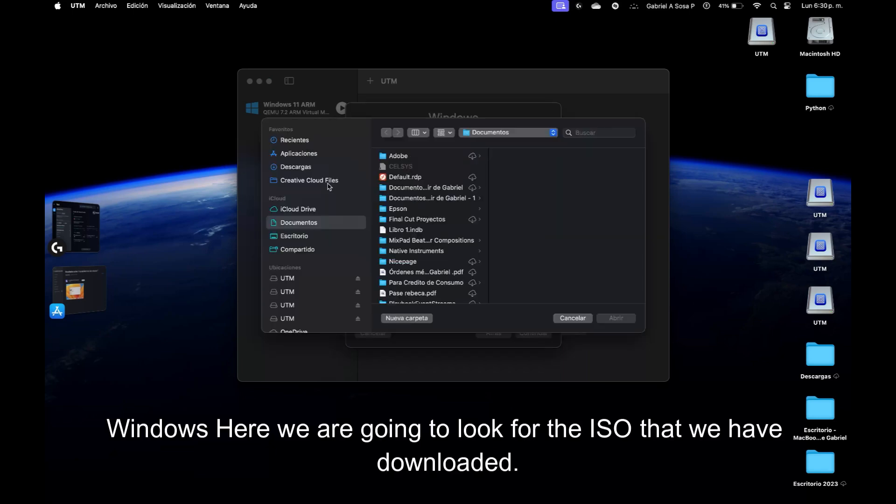
click(296, 169)
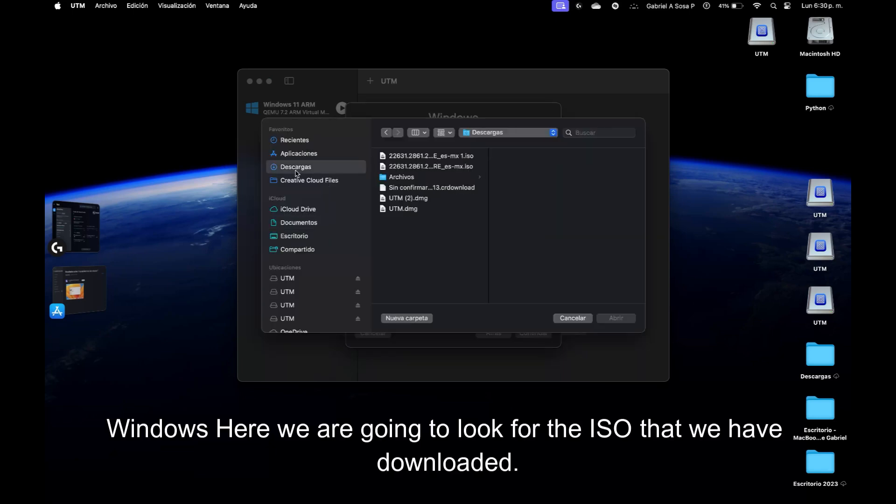
click(472, 159)
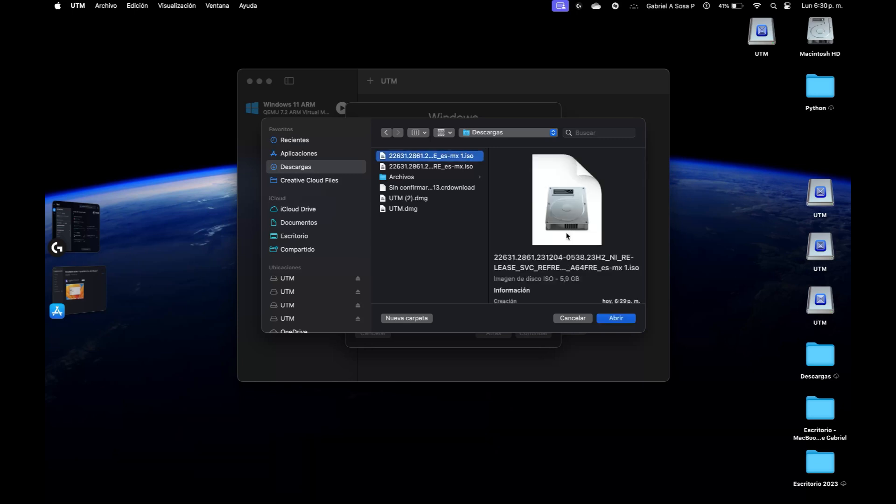
click(616, 319)
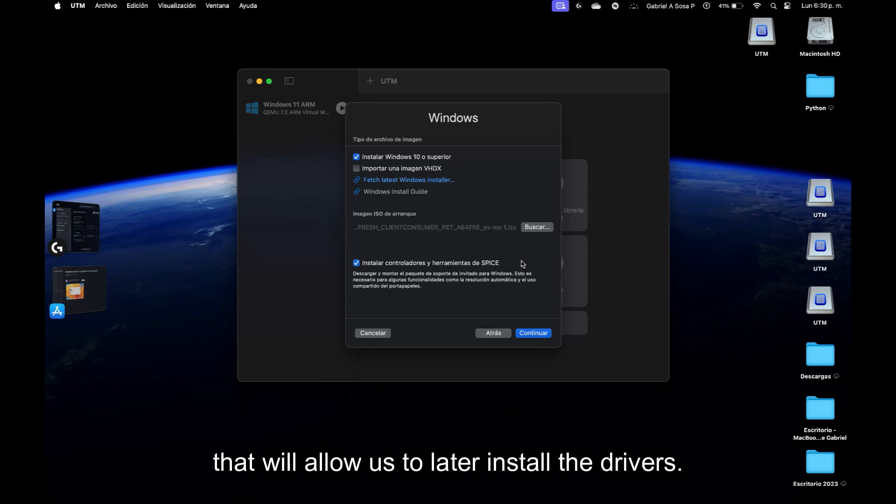
click(535, 336)
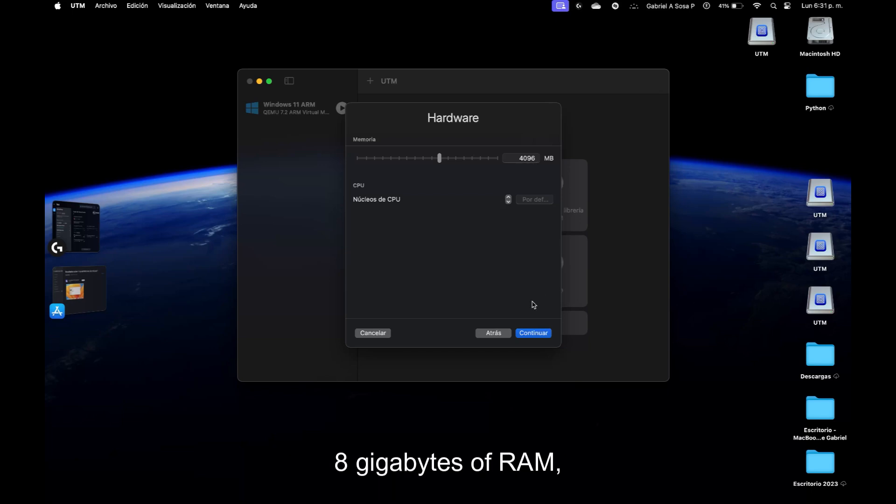
Step: Accept 4096 MB of memory with default CPU cores, and set the size of the virtual disk
click(535, 334)
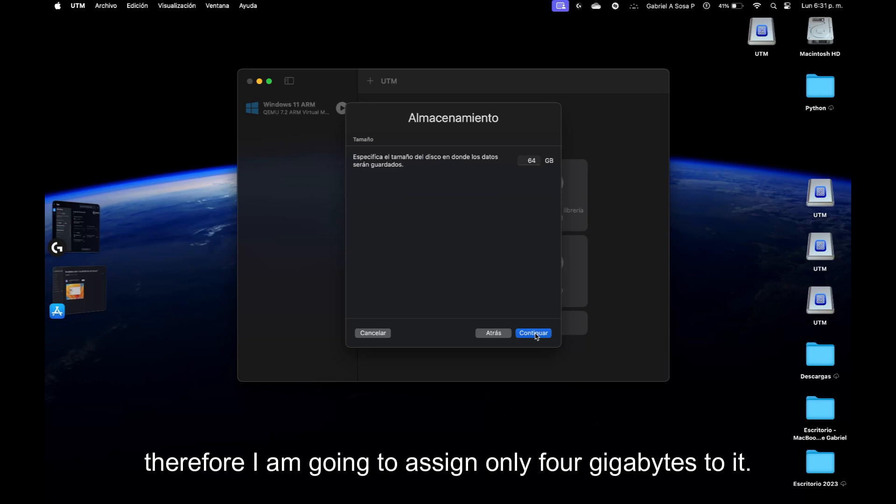
double_click(531, 161)
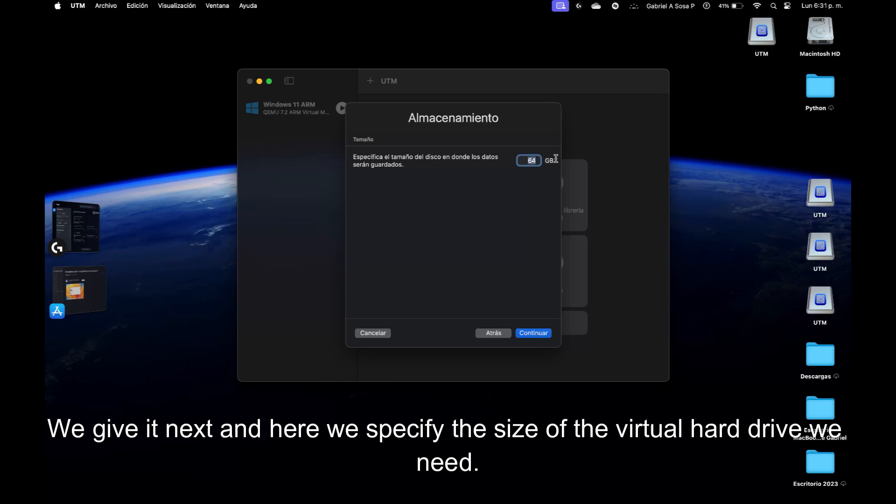
text(100)
click(533, 334)
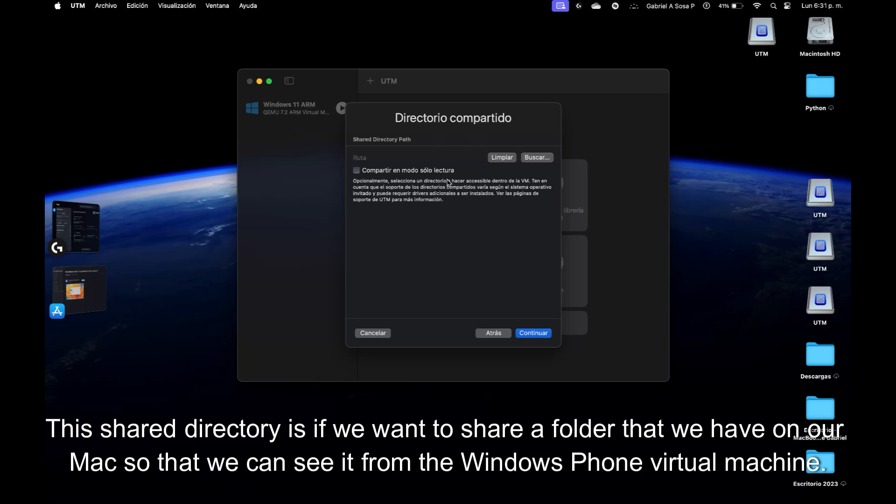
Step: Skip the shared directory and save the new virtual machine under the name Windows
click(534, 333)
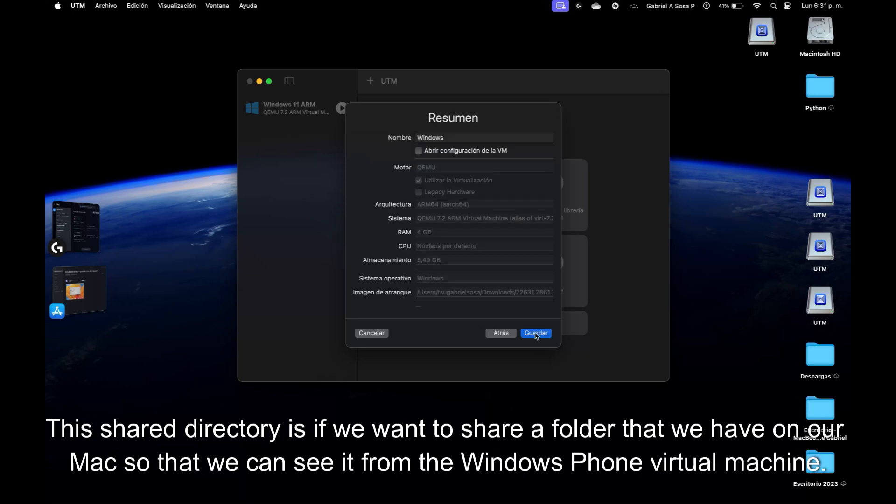
click(536, 333)
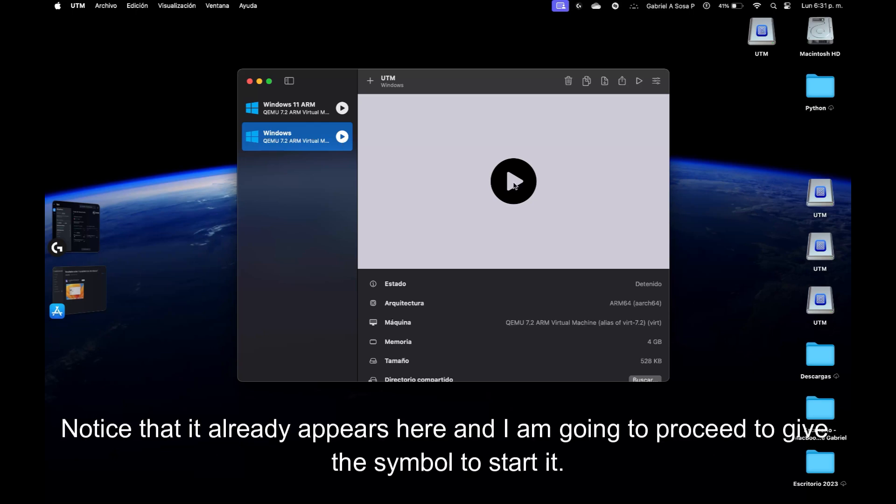
Step: Start the Windows virtual machine and boot it from the installation CD image
click(514, 185)
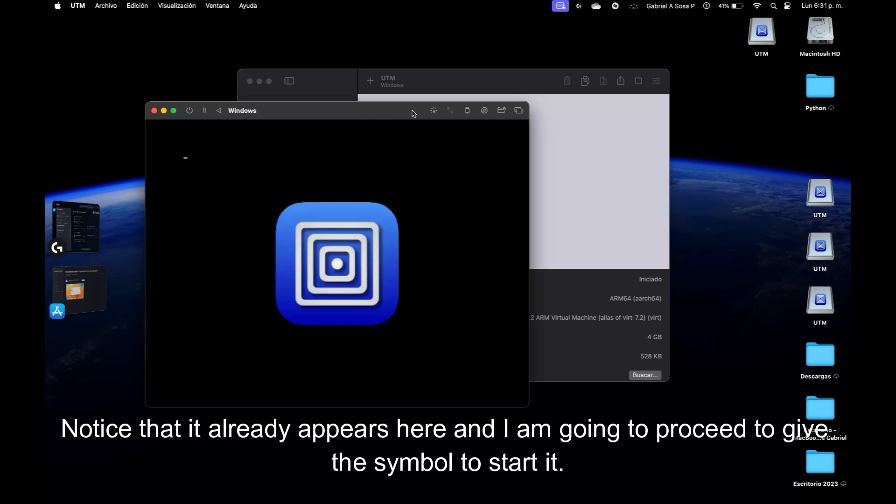
drag(412, 113, 556, 85)
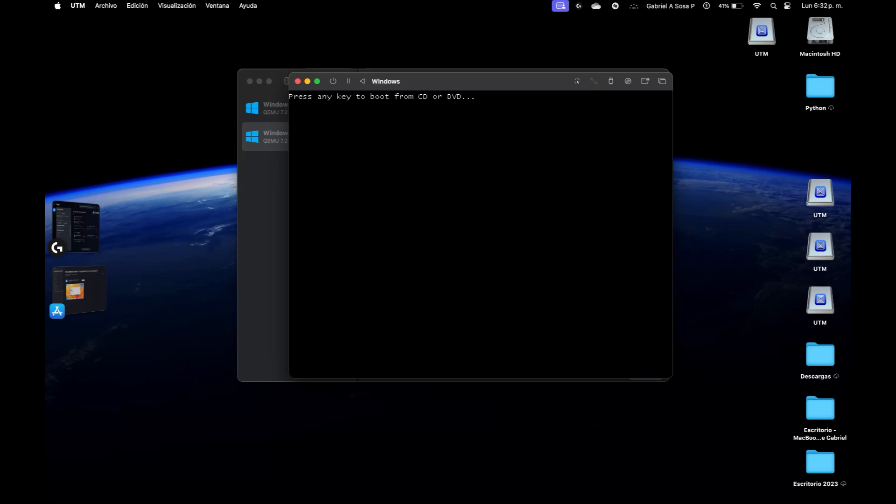
key(Return)
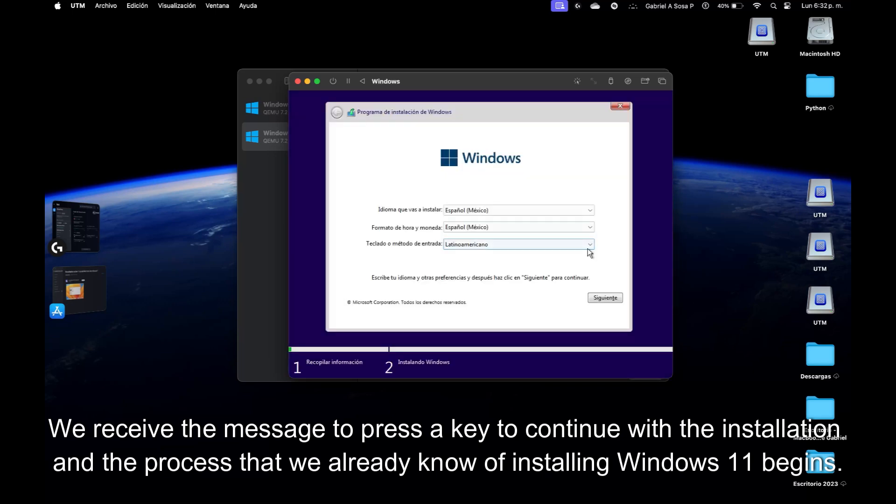
Step: Accept the Español (México) language settings with the Latinoamericano keyboard, and choose the Windows 11 Pro edition without a product key
click(599, 298)
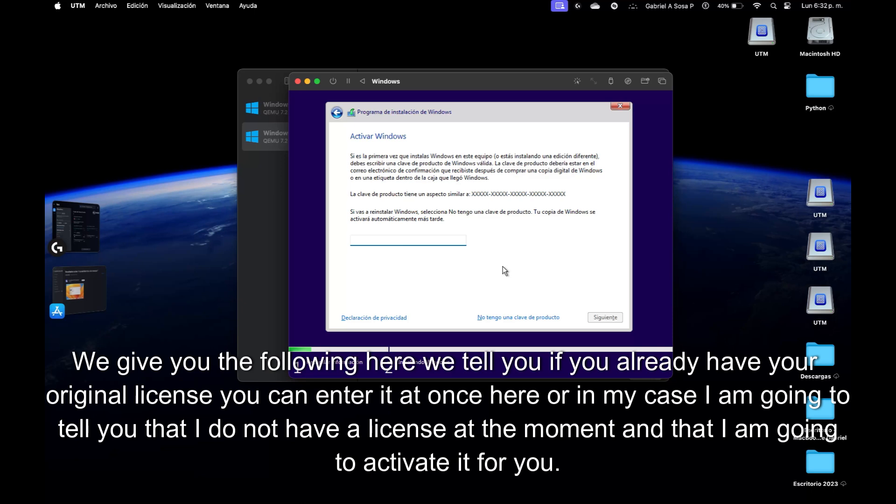
click(505, 319)
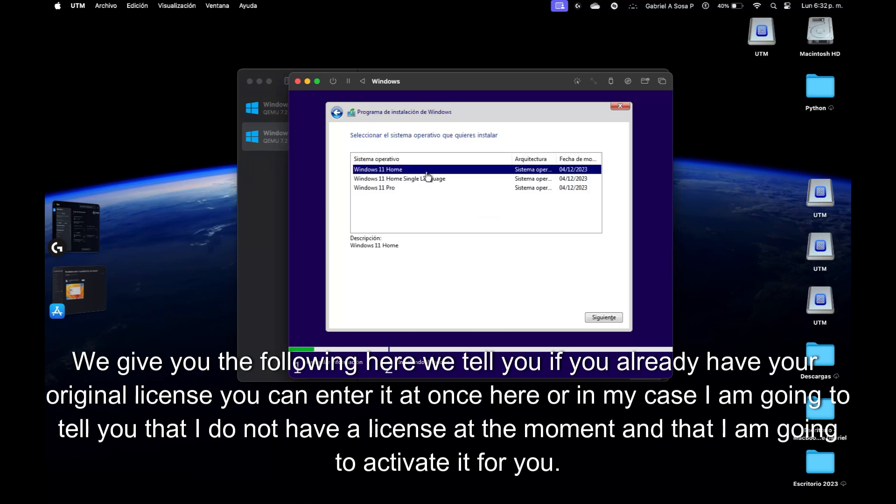
click(441, 187)
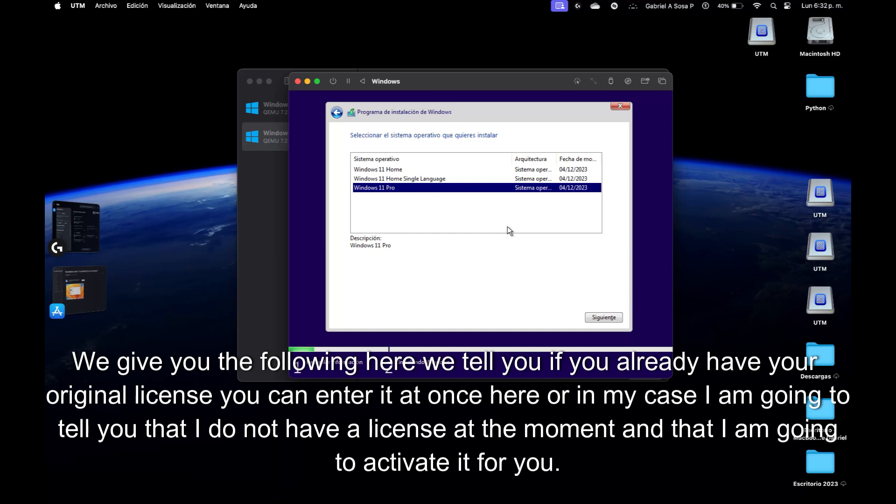
click(601, 319)
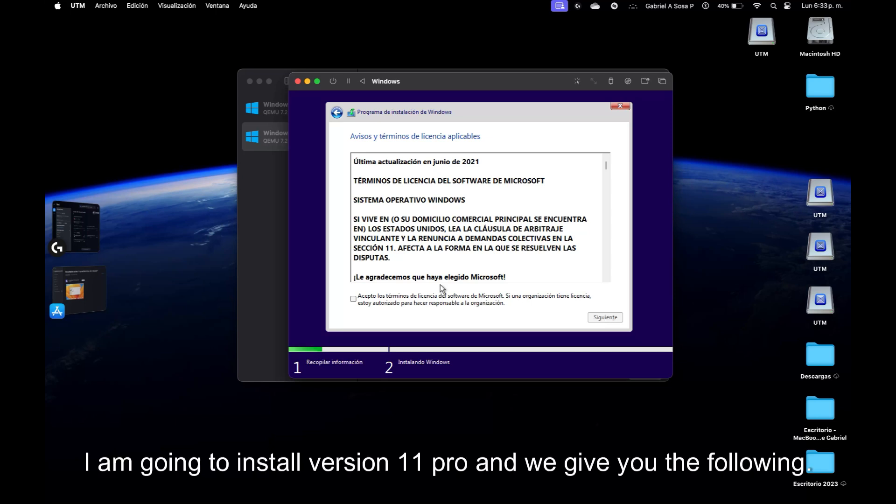
Step: Accept the Microsoft license terms and install Windows on the unallocated space of drive 0
click(393, 296)
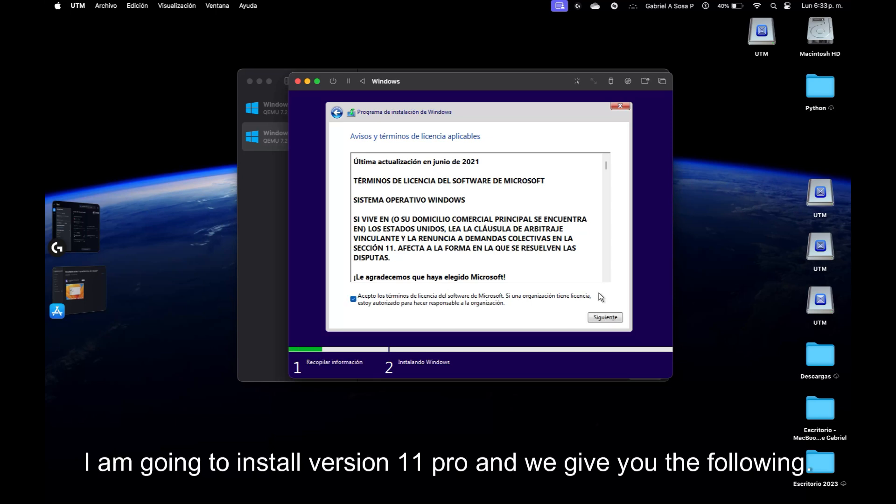
click(605, 318)
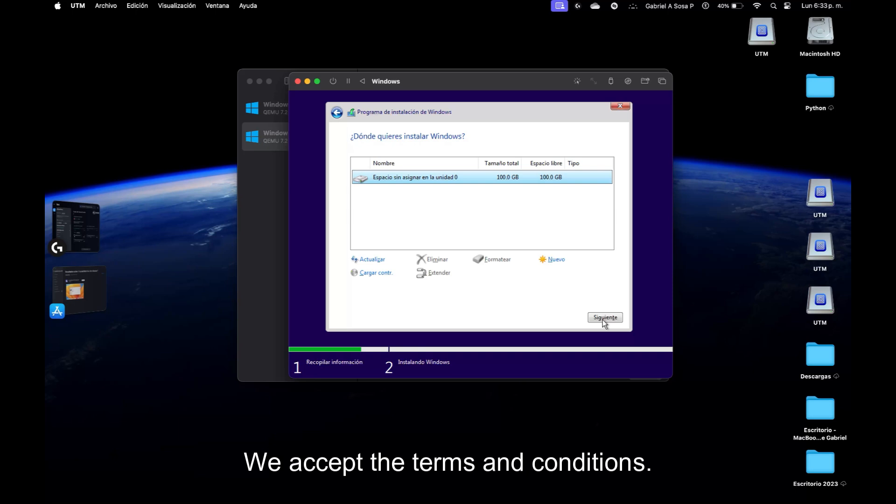
click(604, 320)
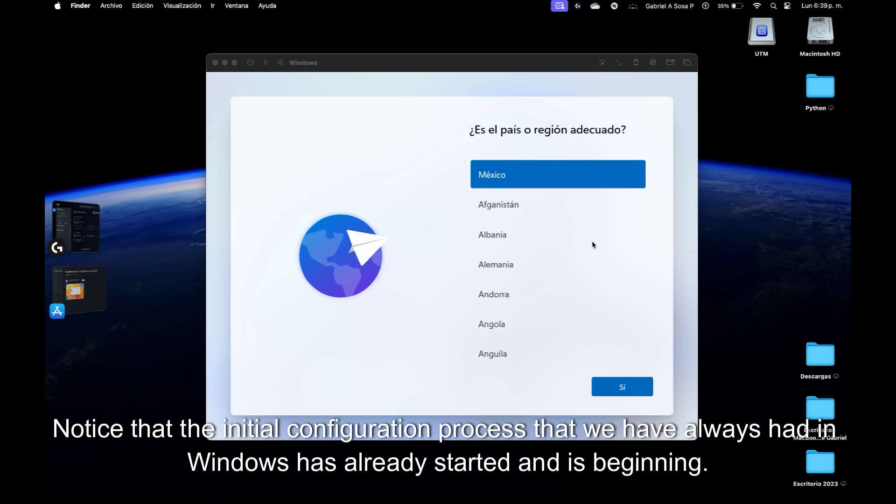
Step: Set the country or region to Chile and keep Latinoamericano as the only keyboard layout
key(c)
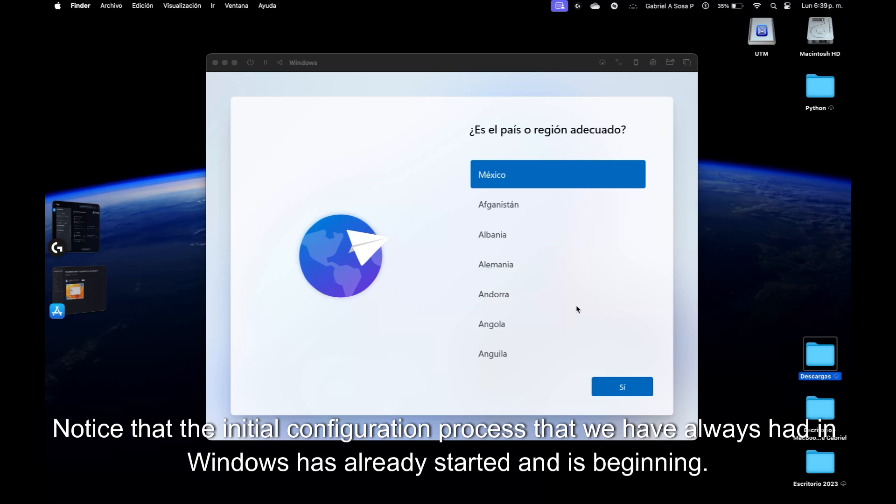
click(569, 315)
scroll(546, 316, down, 10)
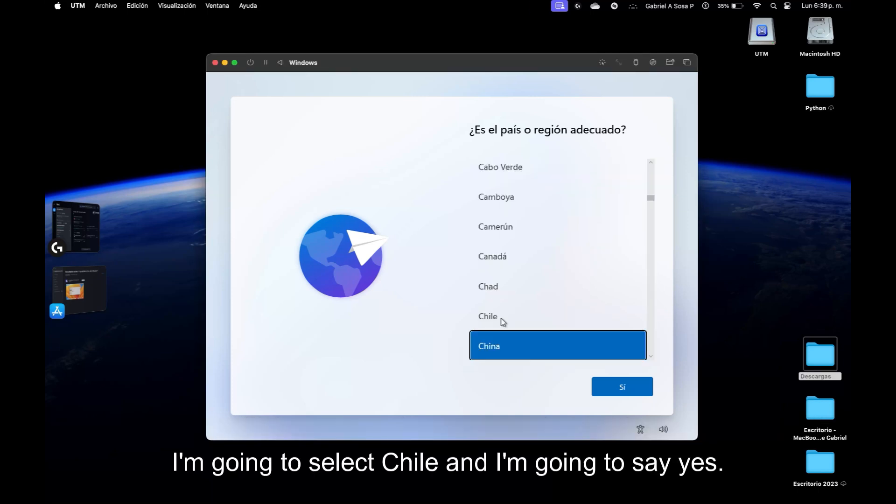
click(502, 319)
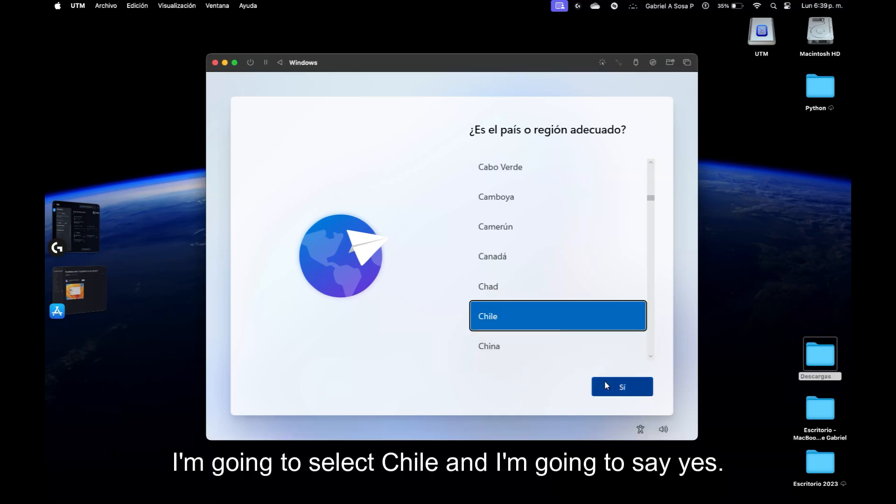
click(615, 389)
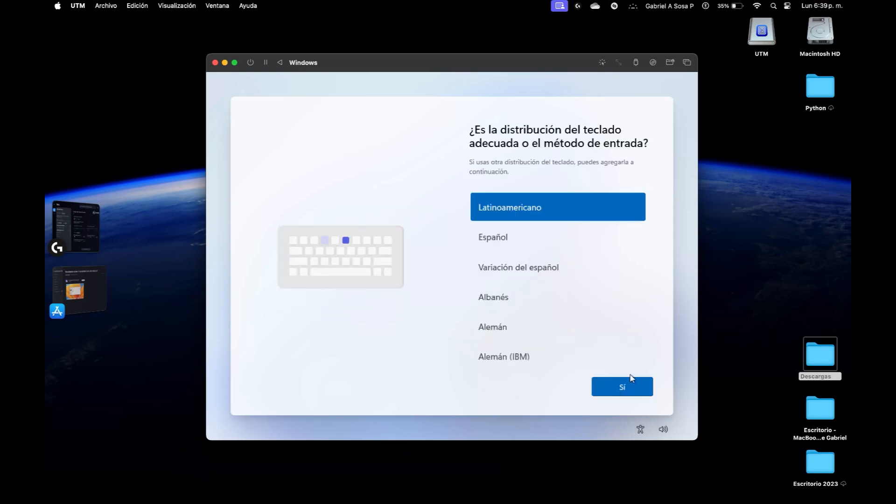
click(630, 380)
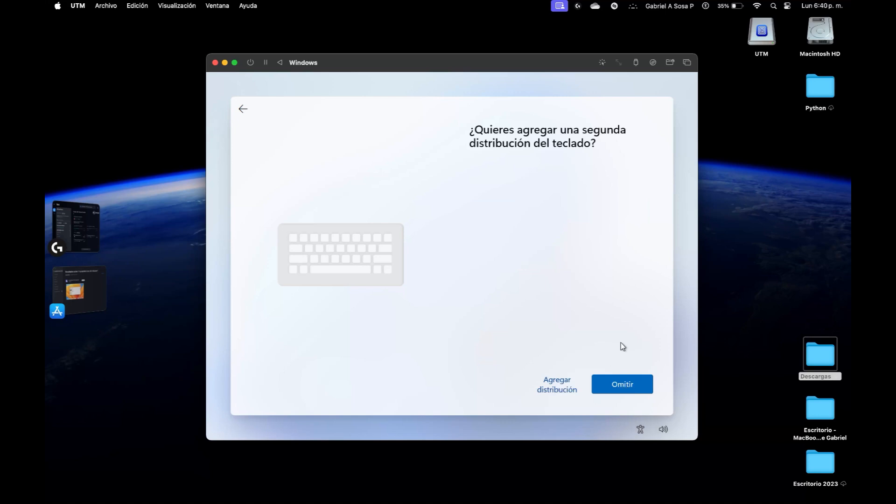
click(627, 388)
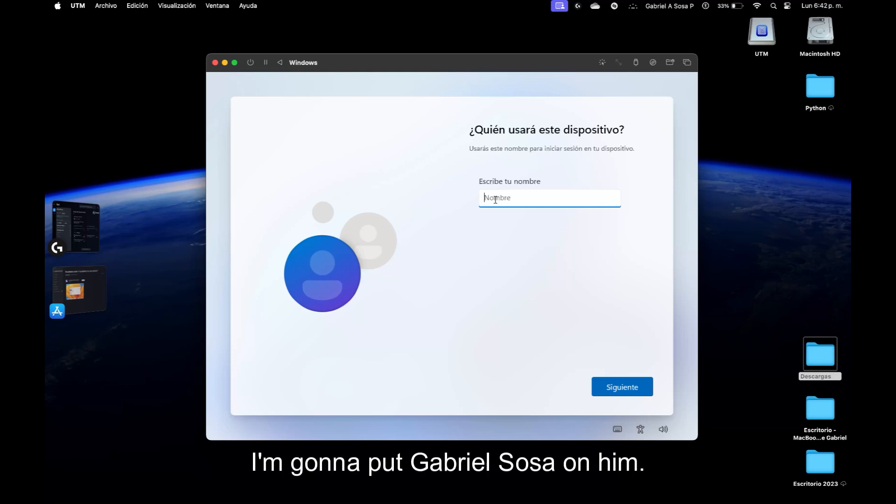
Step: Create the local user account with the user's full name and leave its password blank
text(Gabriel Sosa)
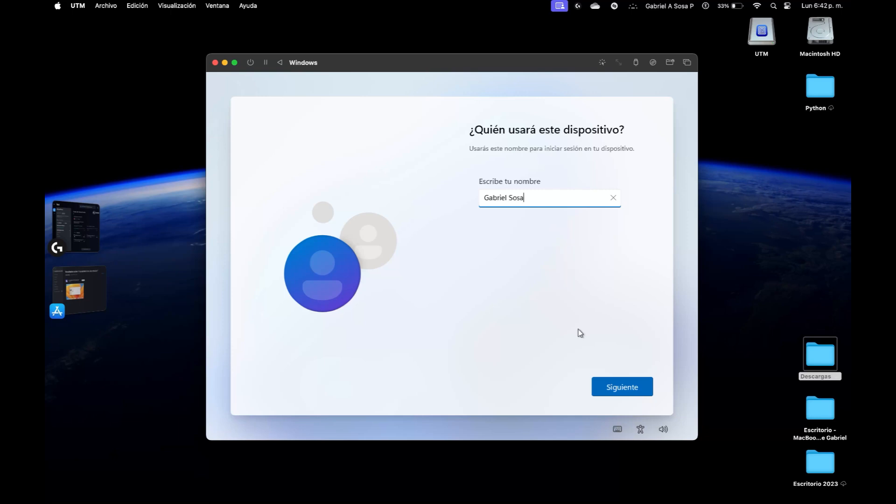
click(620, 389)
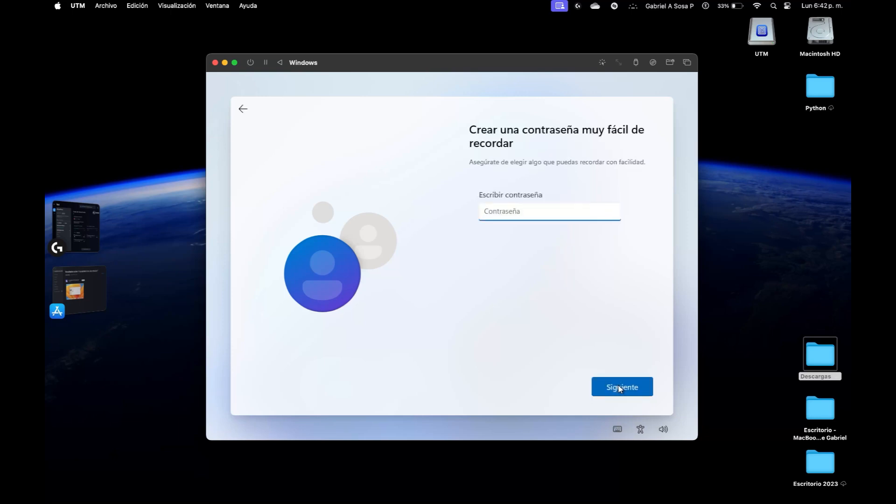
click(620, 388)
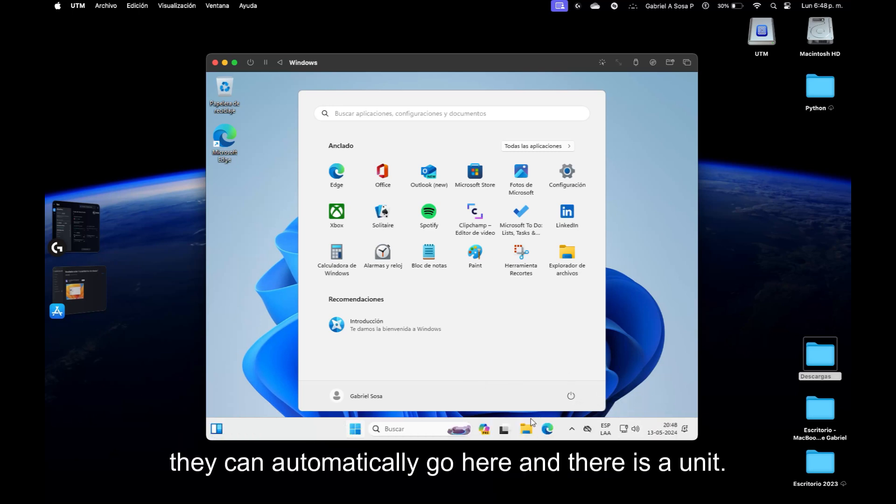
Step: Launch the utm-guest-tools-0.229 installer from the UTM CD drive (D:) in File Explorer
click(527, 429)
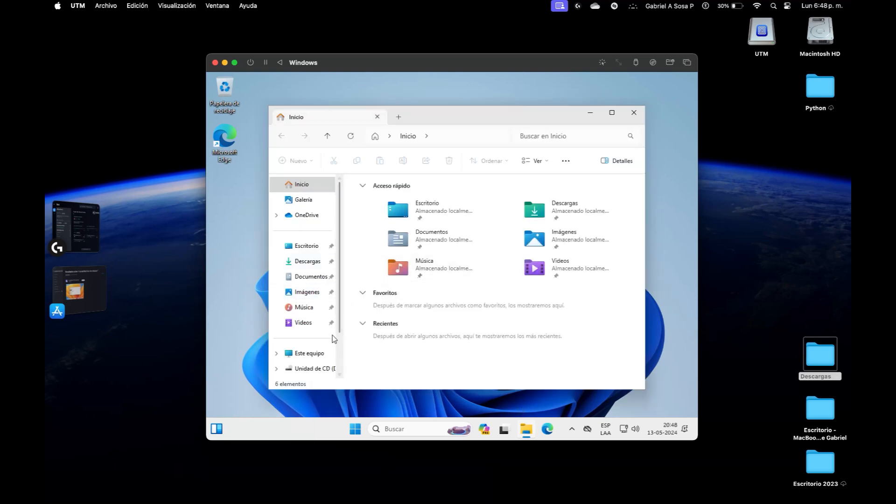
click(315, 355)
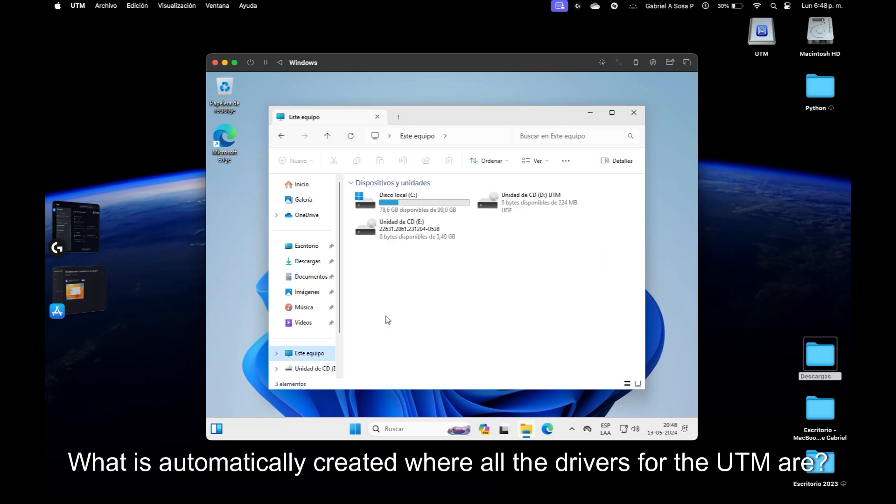
double_click(517, 200)
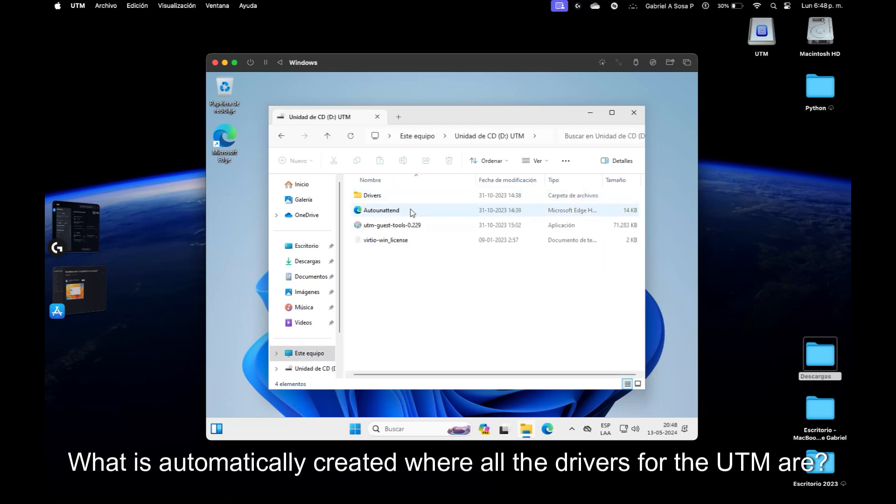
double_click(381, 226)
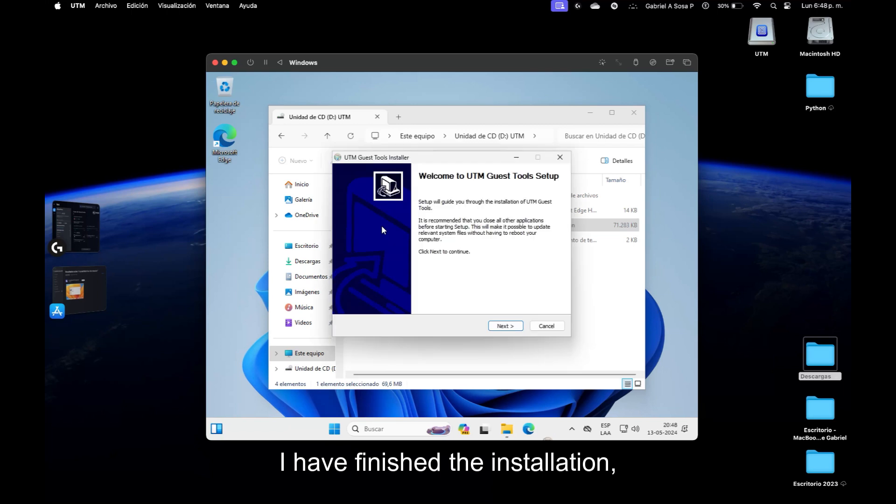
Step: Install the UTM Guest Tools, agreeing to the license, and finish with the Reboot now option
click(501, 329)
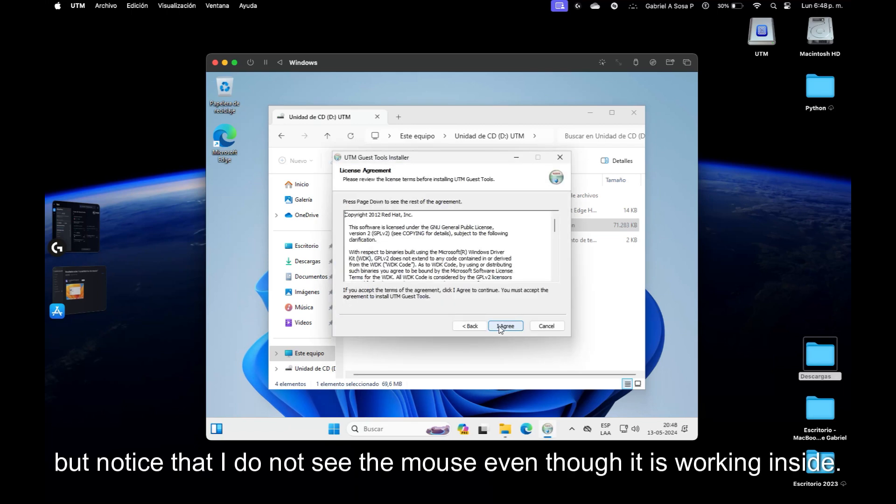
click(501, 328)
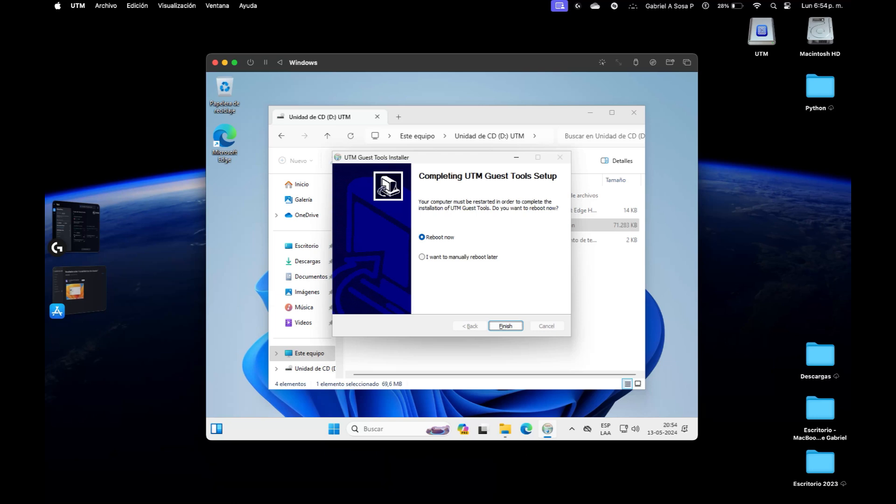
key(Return)
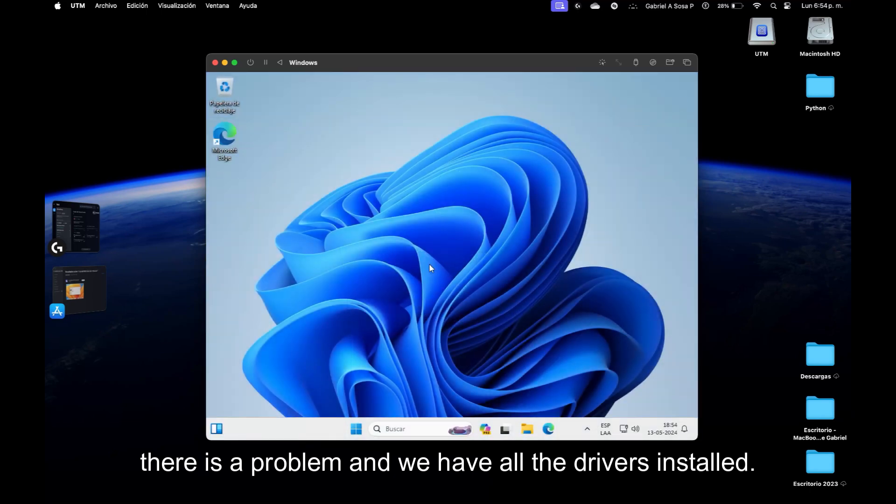
Step: Switch the Windows virtual machine to full screen and check that the Start menu opens and closes
click(357, 429)
click(357, 429)
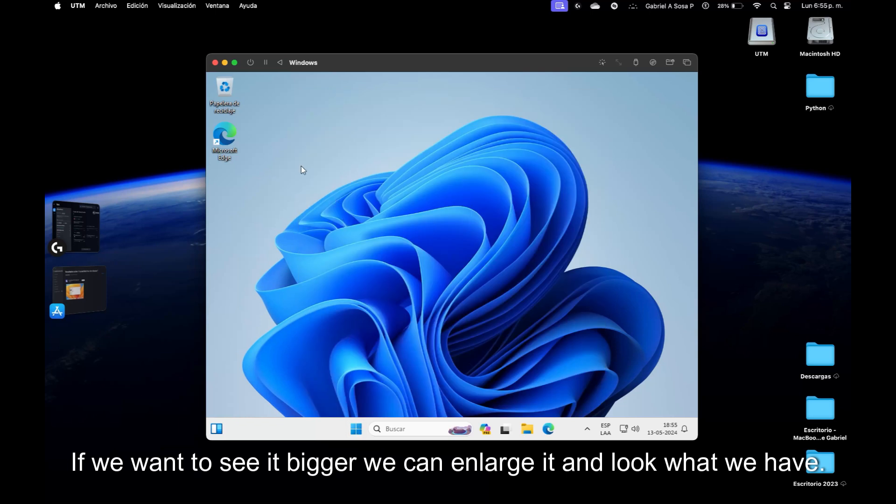
click(236, 63)
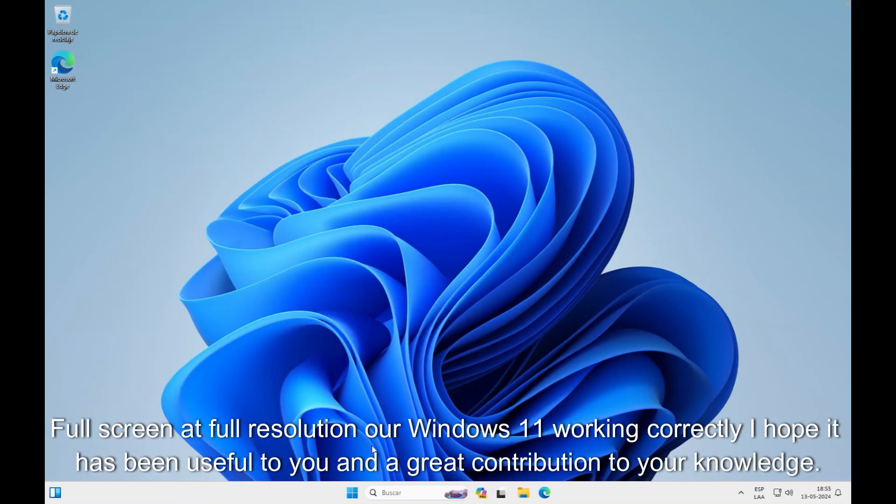
click(354, 495)
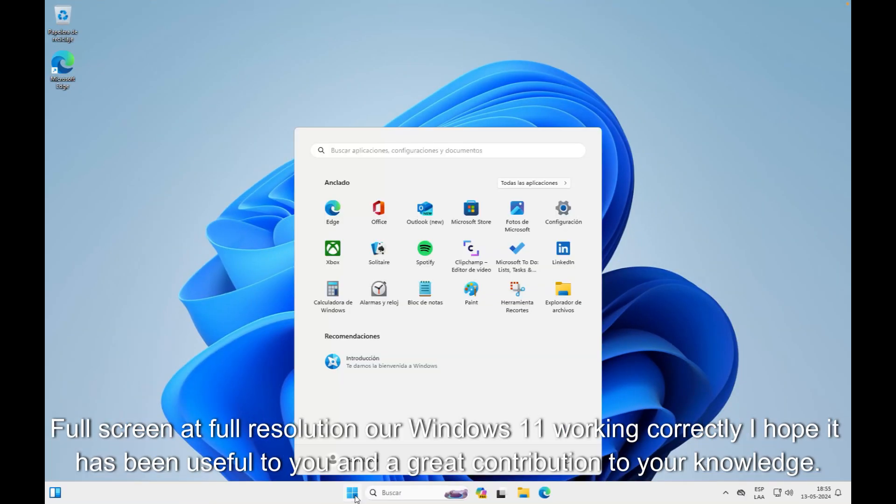
click(354, 495)
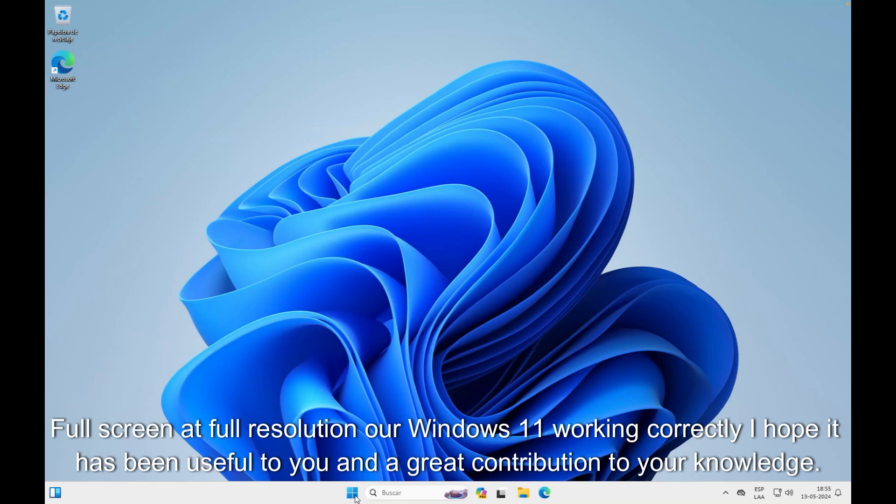